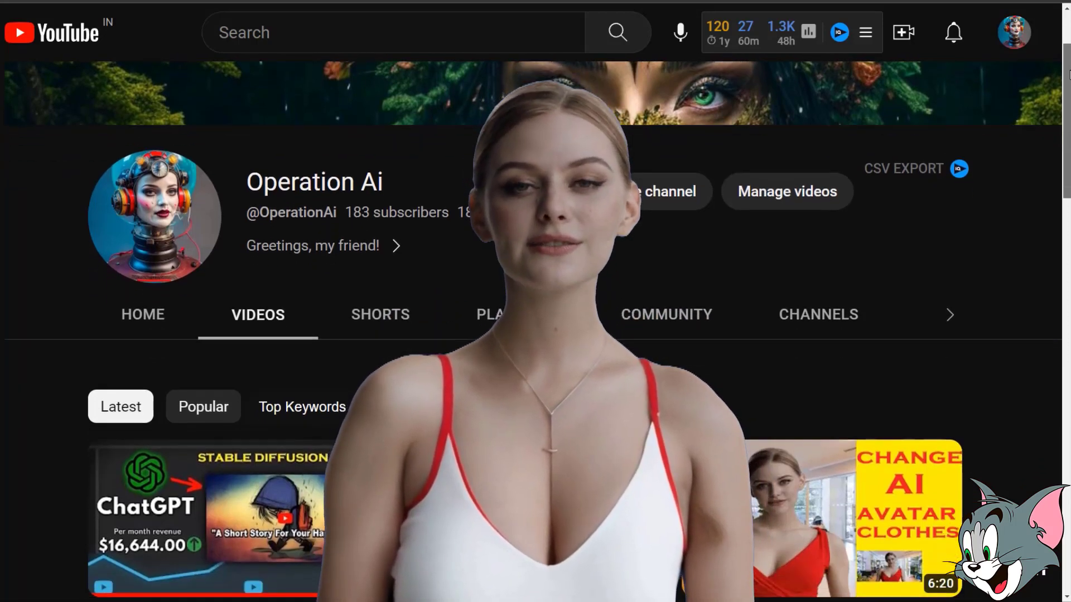
Step: Scroll further down the Operation Ai channel's list of uploaded videos
left_click_drag(1069, 110, 1067, 41)
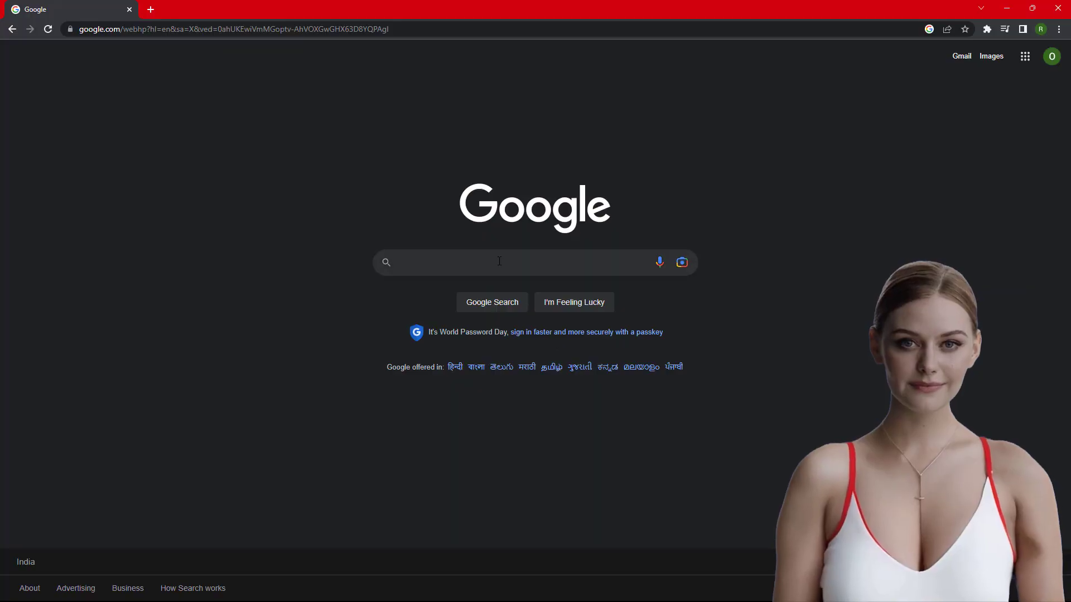
Step: Search Google for 'ELAI' and open the Elai.io website result
left_click(498, 258)
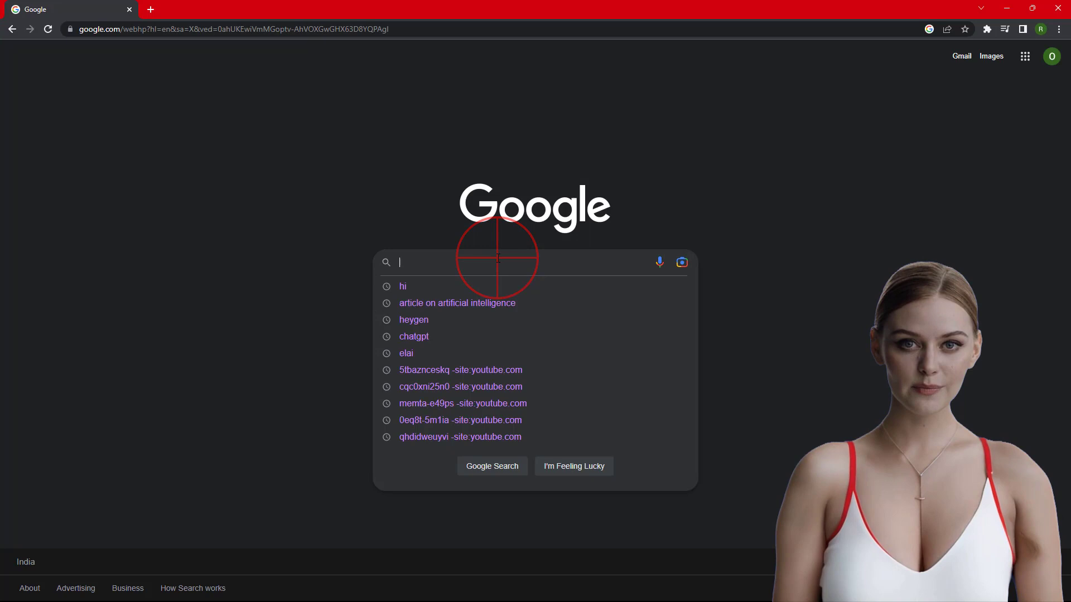
type("ELAI")
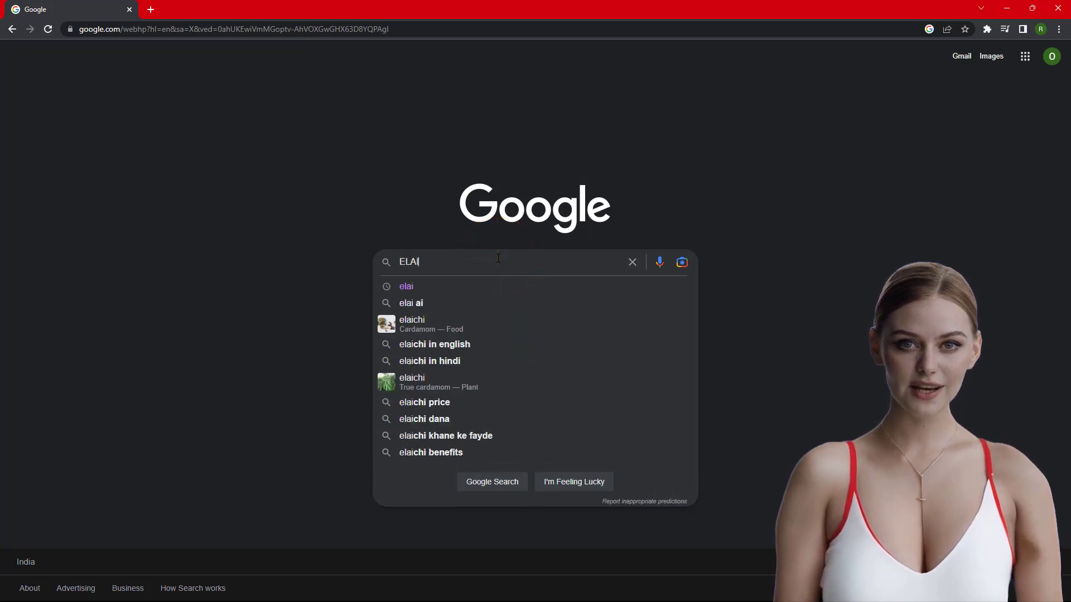
key("Return")
left_click(206, 188)
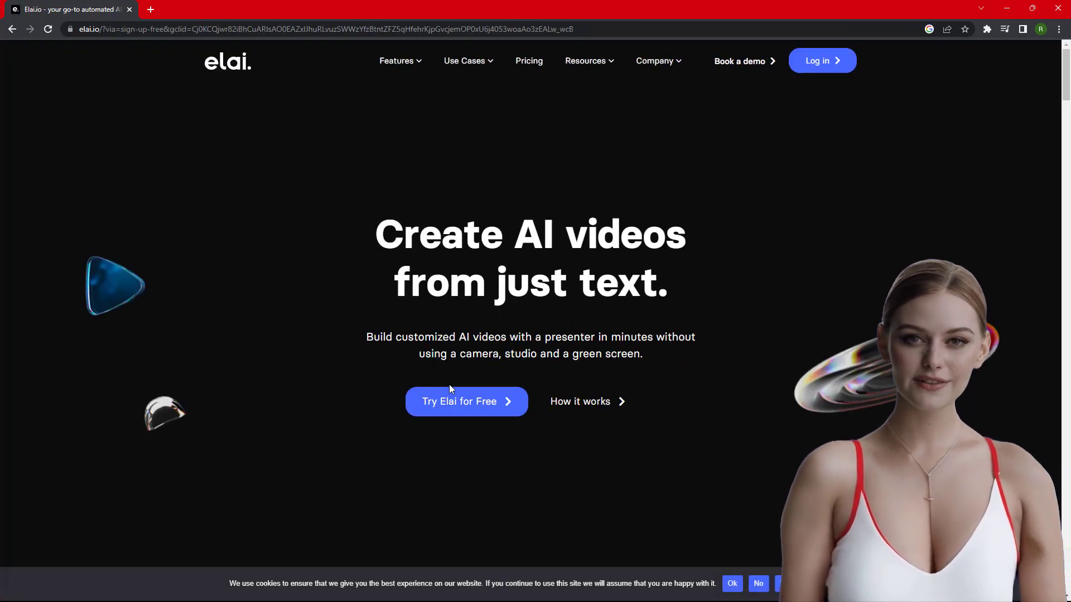
Step: Sign up for a free Elai account with a name, email and password, accepting the terms
left_click(441, 399)
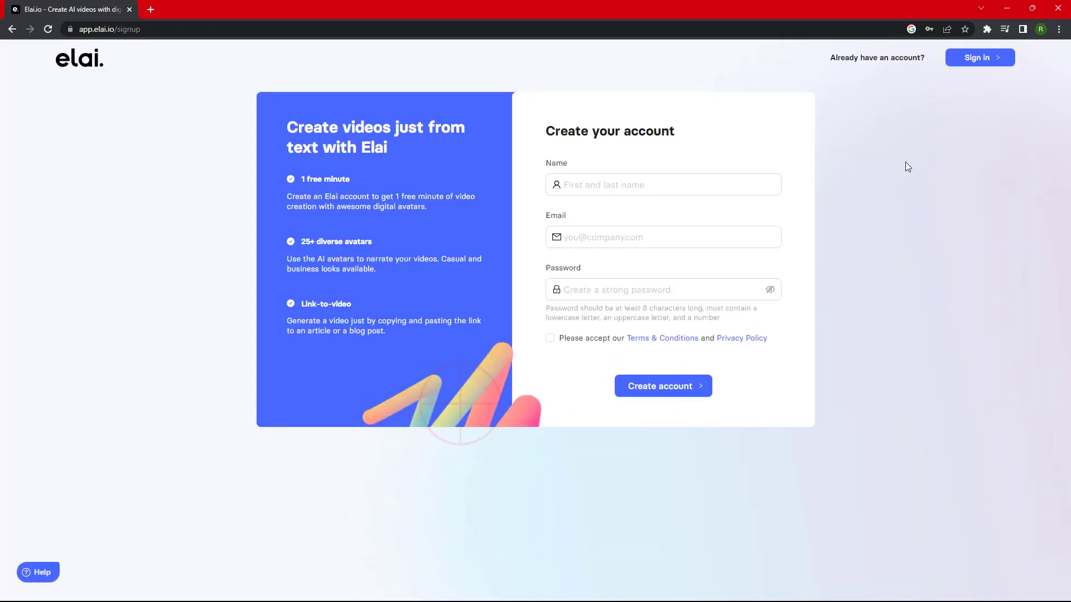
left_click(635, 184)
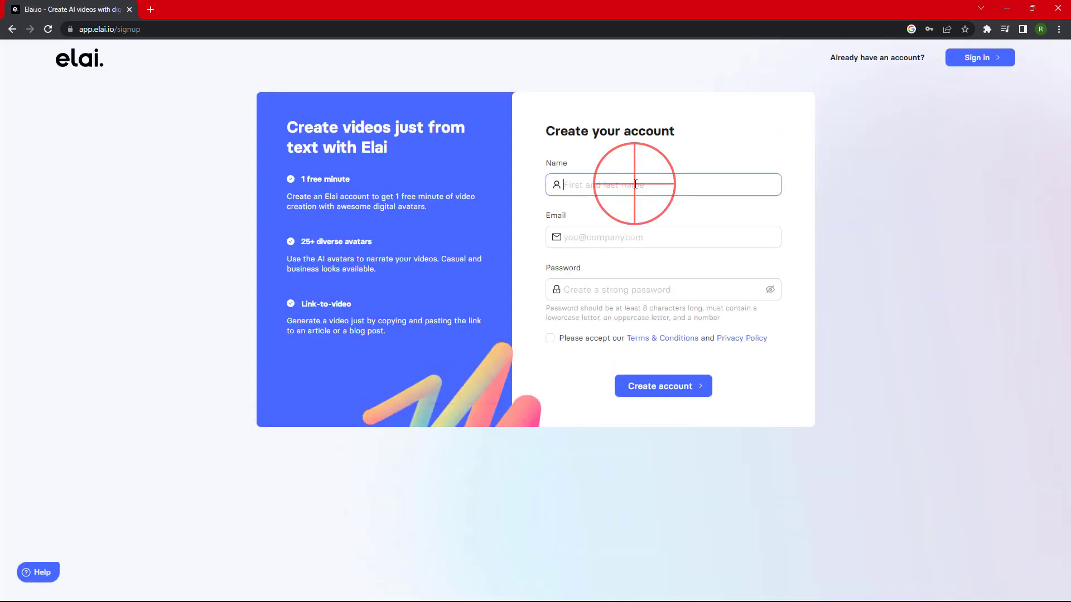
type("operation AI")
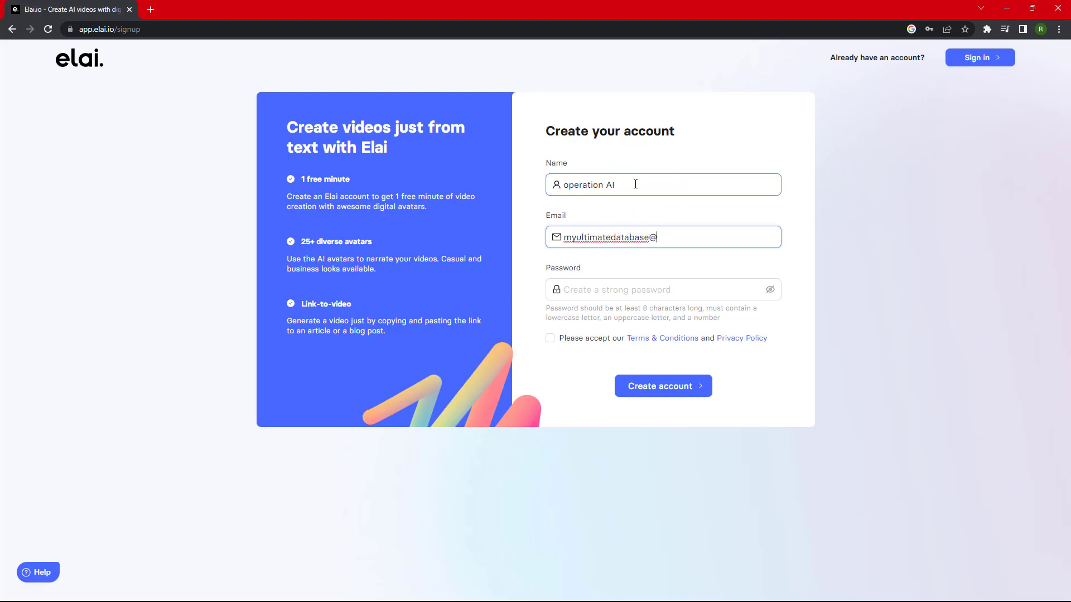
key("Tab")
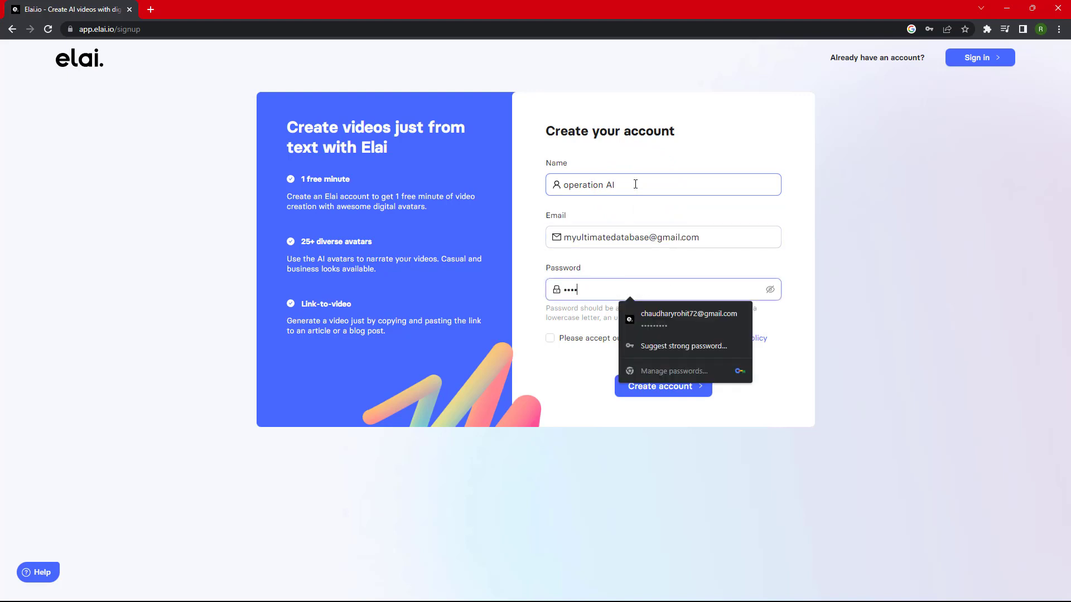
left_click(562, 343)
left_click(652, 386)
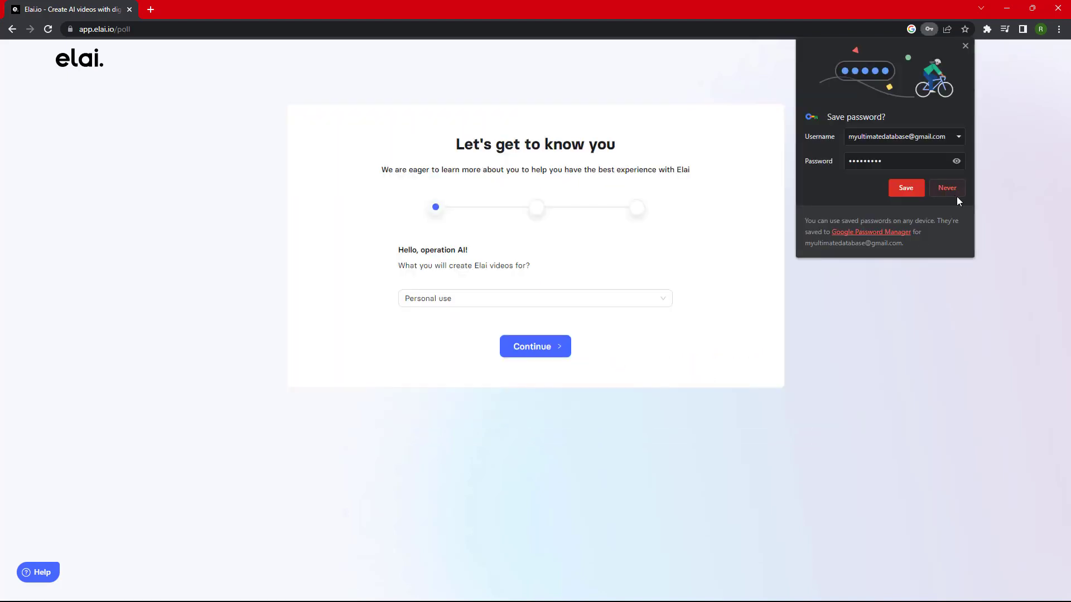
left_click(952, 189)
Step: Answer the onboarding setup questions, including the company name
left_click(537, 348)
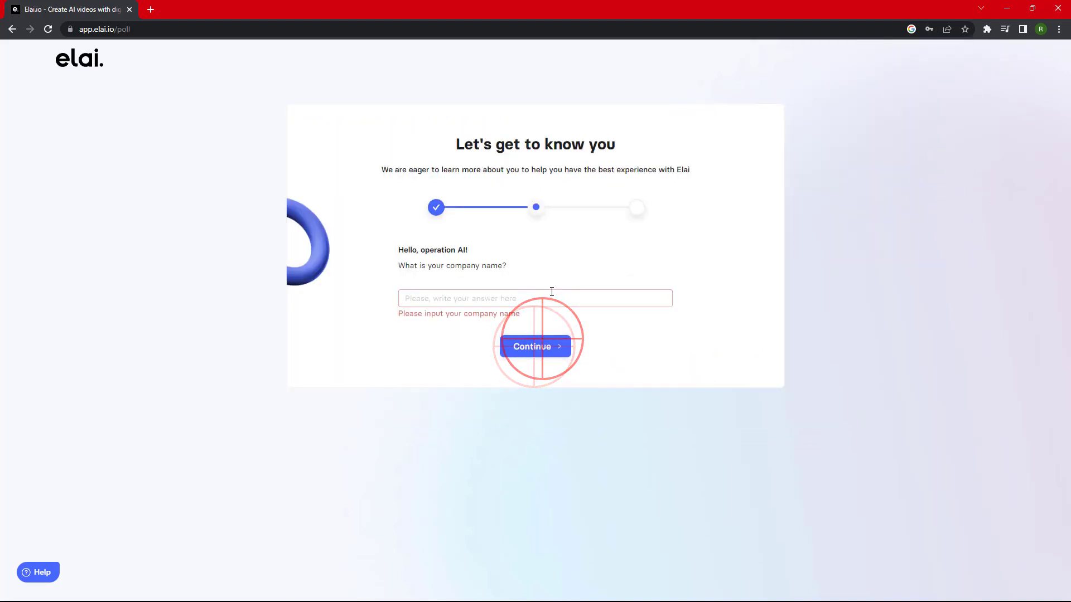
left_click(550, 297)
type("na")
left_click(541, 347)
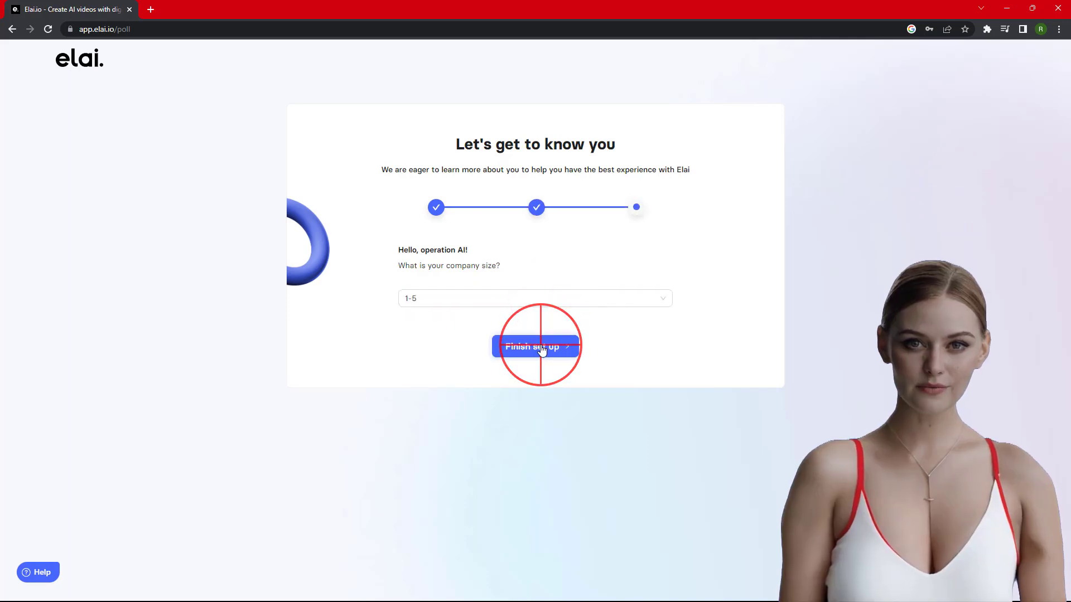
left_click(564, 260)
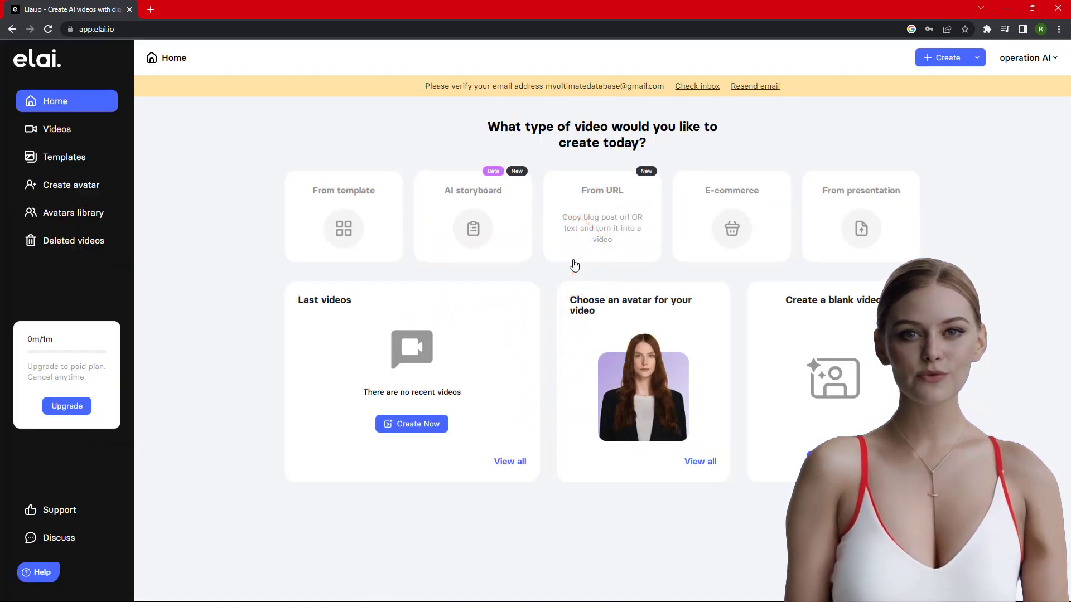
Step: Verify the account's email address using the Elai message in the inbox
left_click(697, 86)
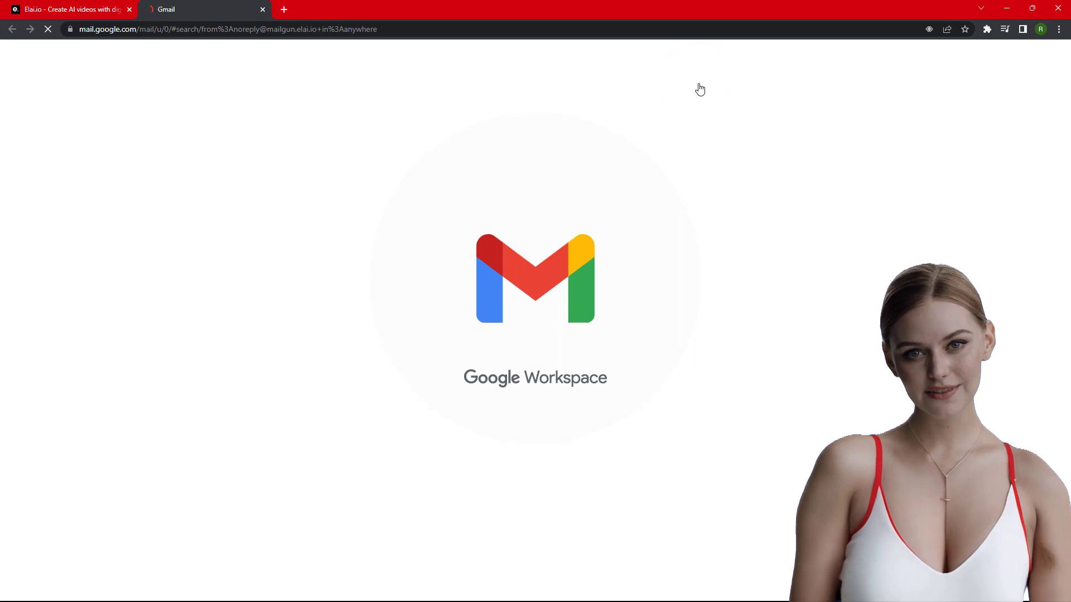
left_click(401, 189)
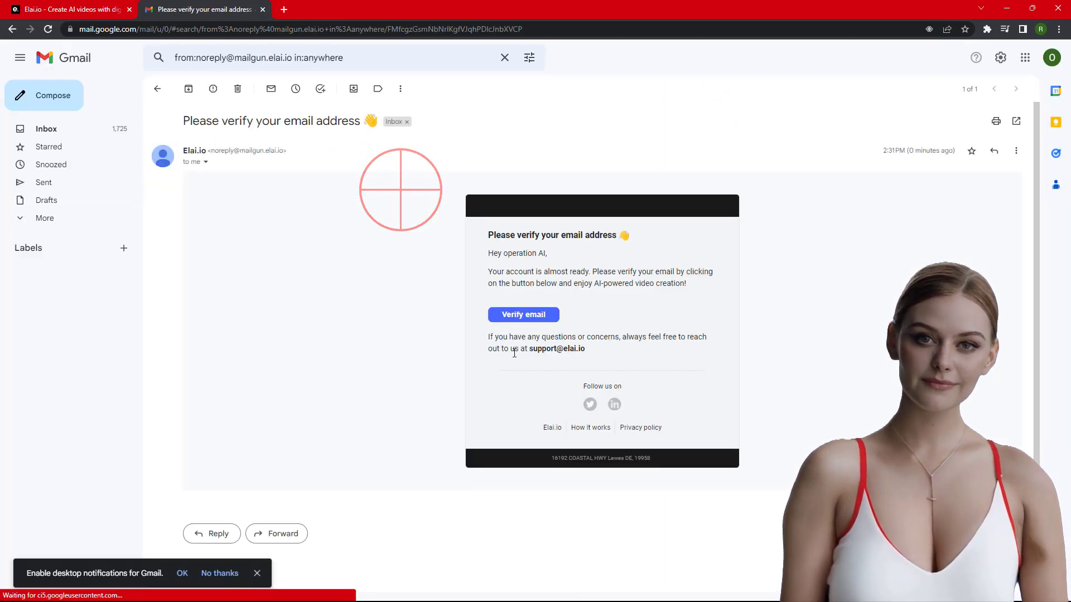
left_click(533, 314)
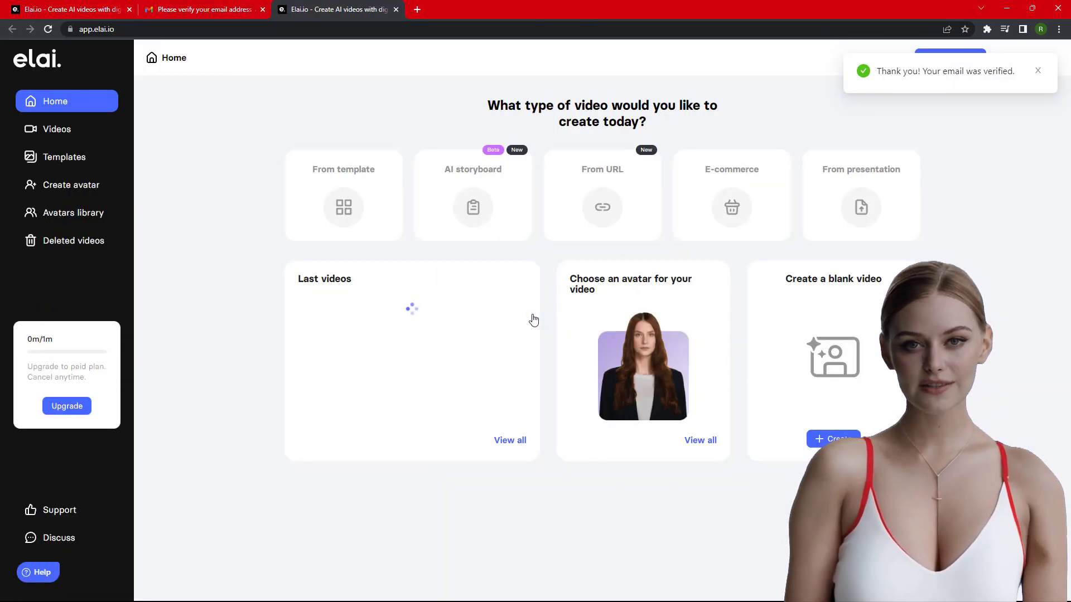
Step: Close the extra tabs and start a new video using the From URL option
left_click(129, 11)
left_click(129, 11)
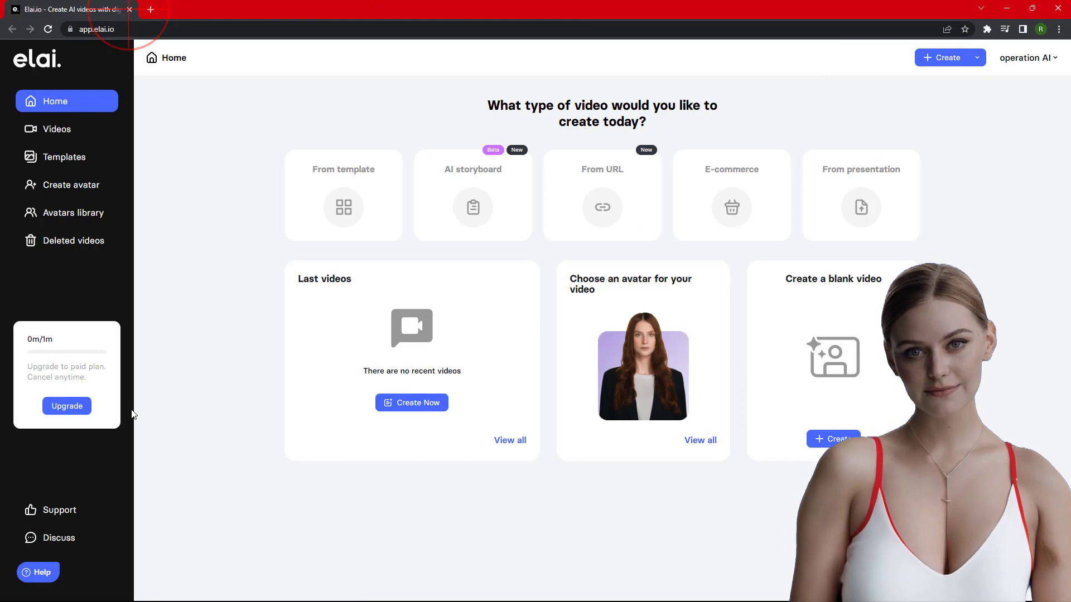
left_click(274, 497)
left_click(606, 175)
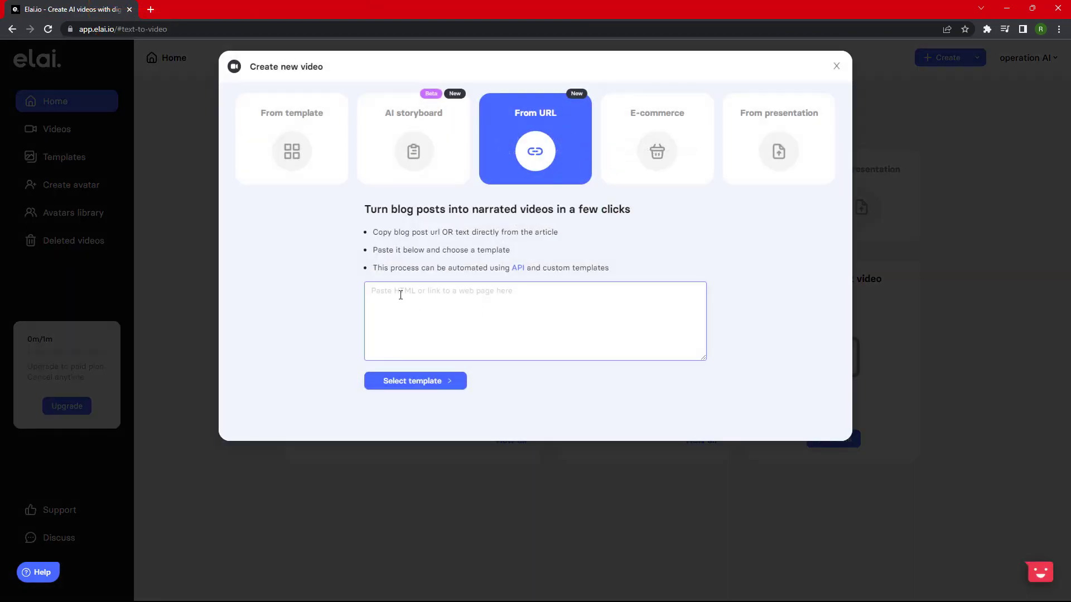
left_click(400, 295)
Step: Copy the Economist AI article's web address from its address bar
left_click(1002, 6)
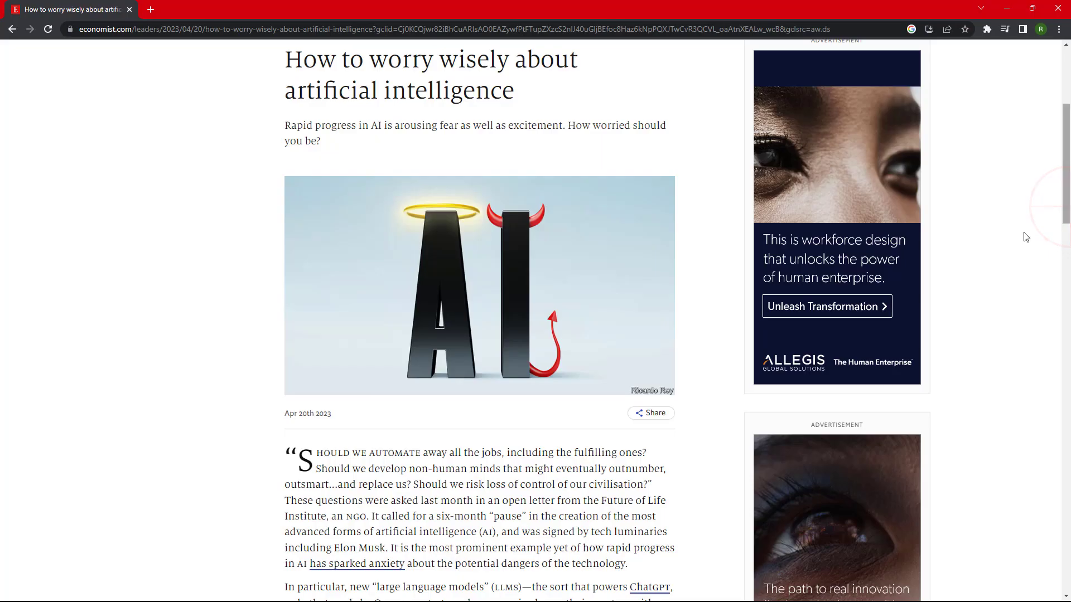
double_click(304, 29)
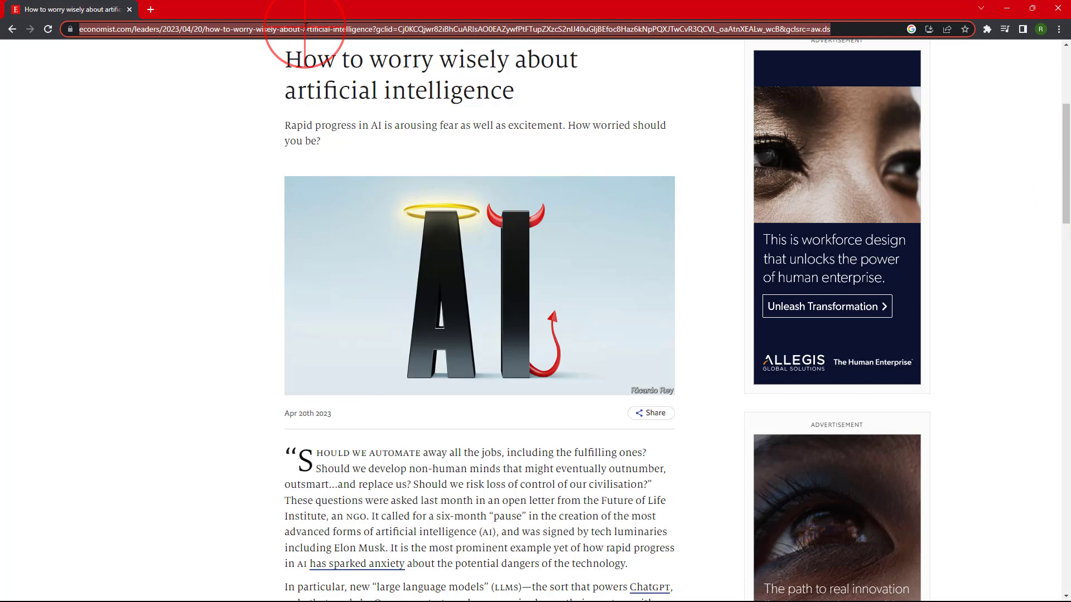
left_click(304, 29)
right_click(304, 31)
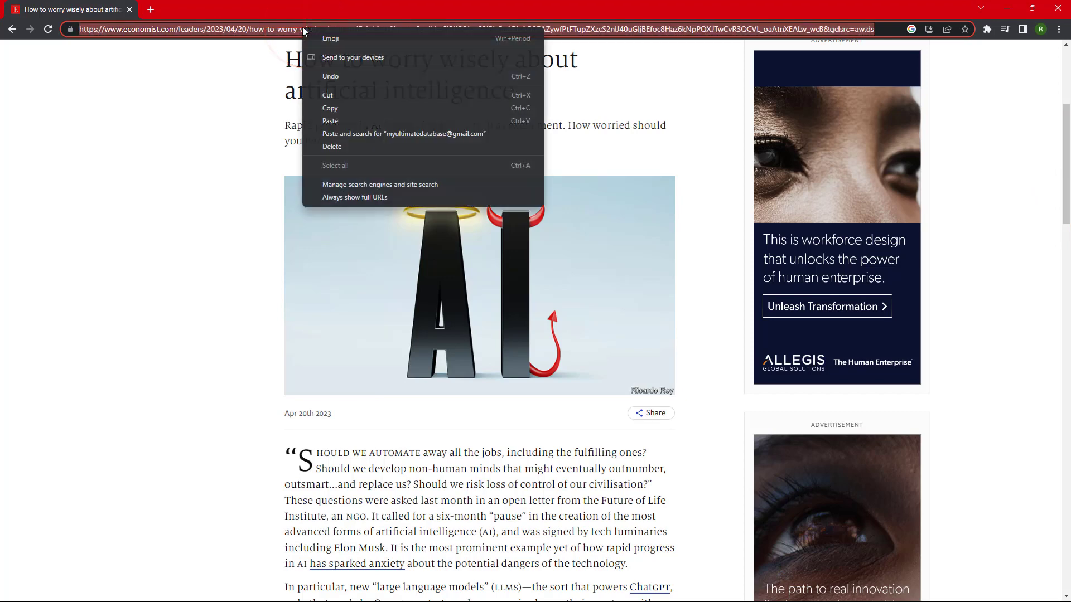
left_click(334, 108)
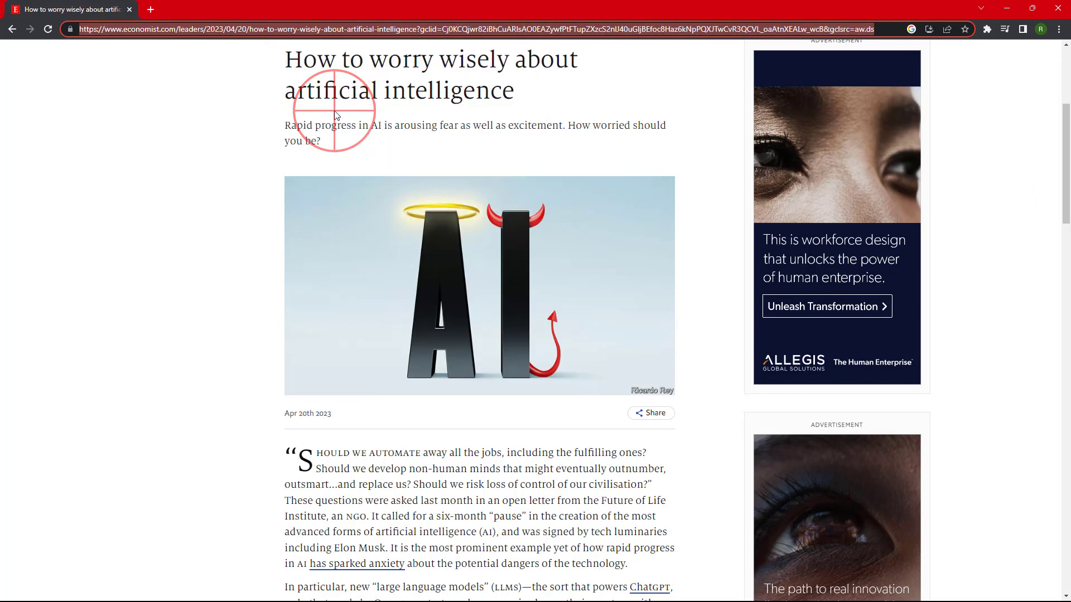
Step: Paste the Economist article link into the new-video dialog and continue to templates
left_click(1007, 8)
right_click(408, 294)
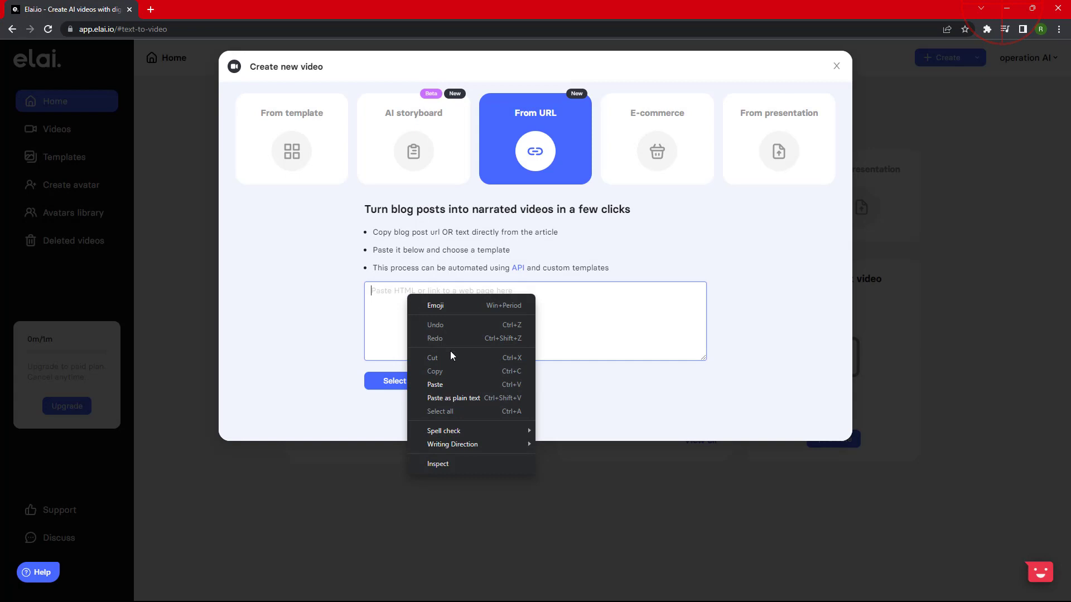
left_click(449, 384)
left_click(417, 384)
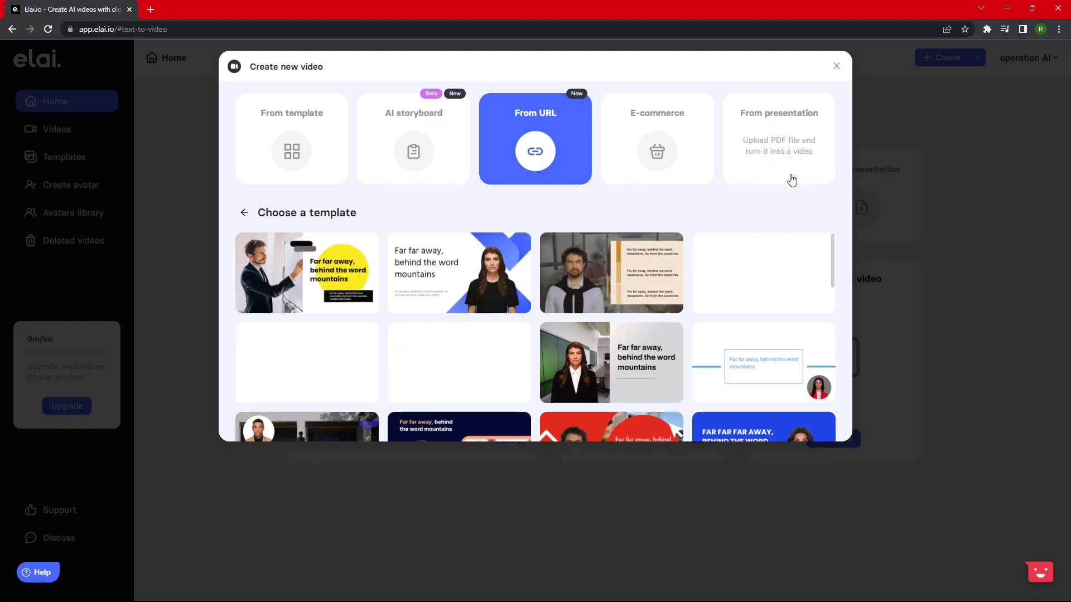
Step: Choose the business-suit avatar template's fifth layout variant and create the video
scroll(790, 275, "down", 2)
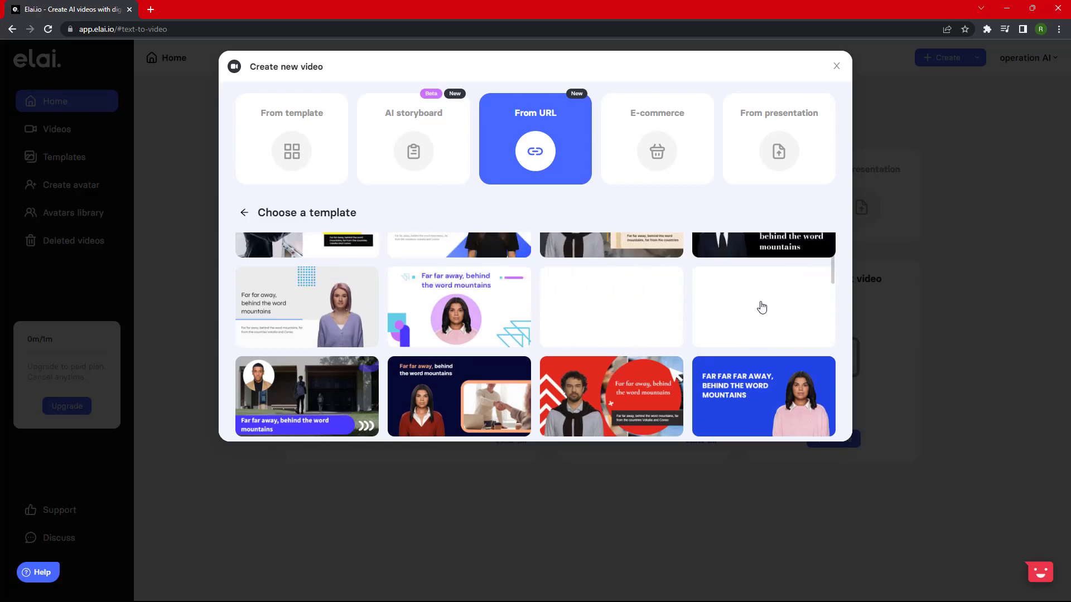
left_click(599, 304)
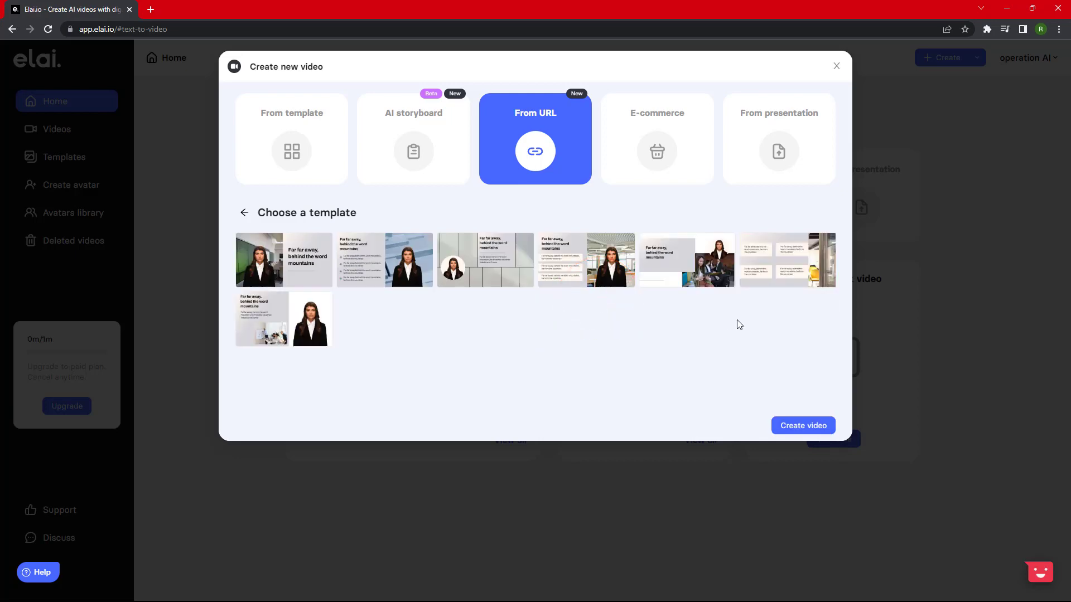
left_click(715, 255)
left_click(802, 426)
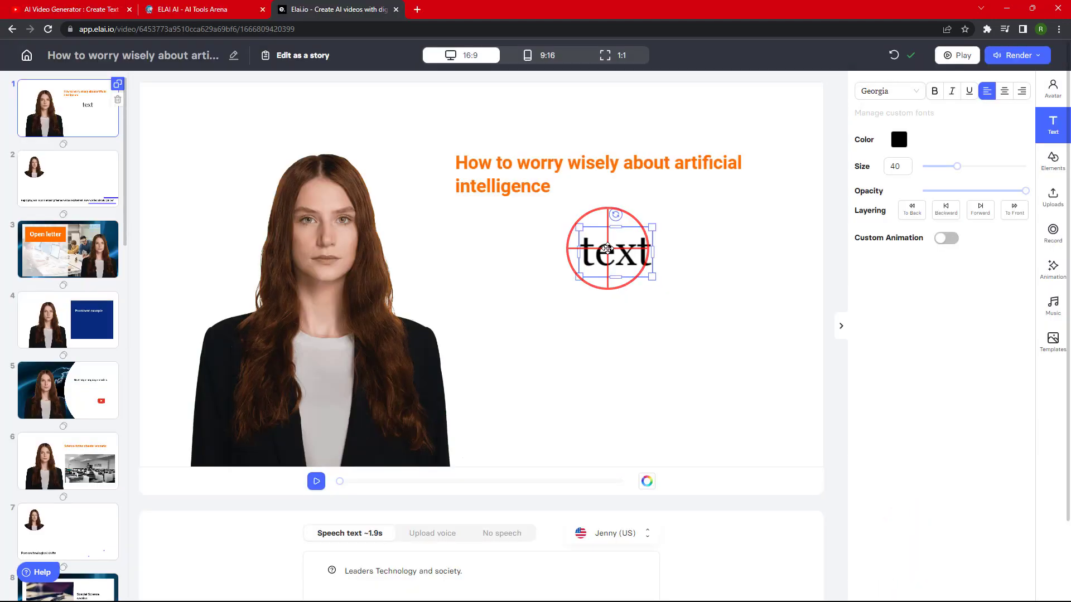
Step: Replace the 'text' placeholder with the article's opening sentence, move it to the bottom, and fix 'hould'
double_click(592, 254)
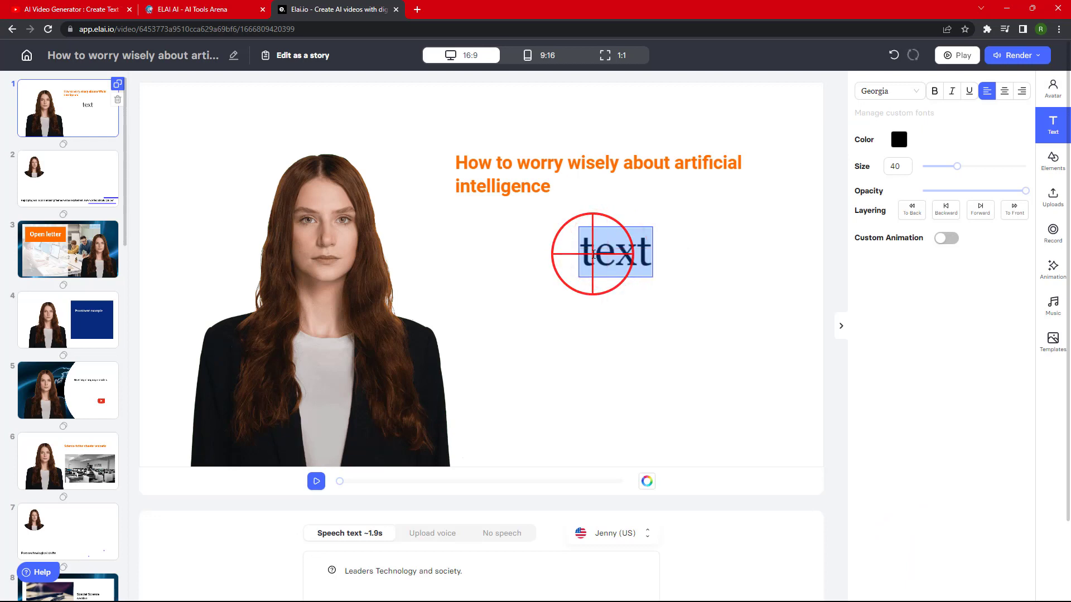
key("ctrl+v")
left_click(641, 276)
left_click(650, 234)
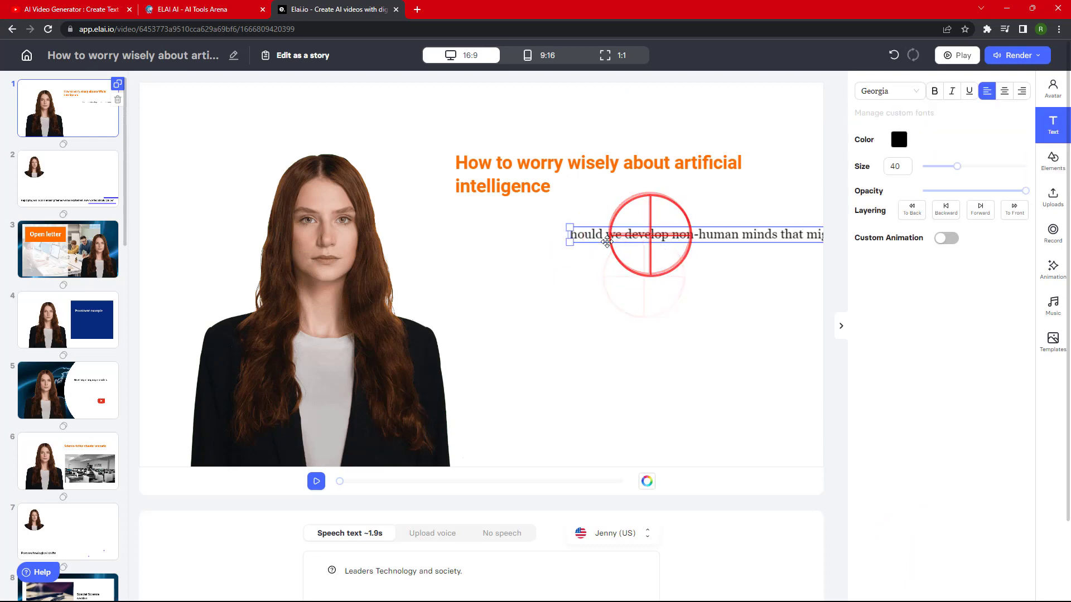
left_click_drag(606, 241, 583, 432)
left_click(558, 434)
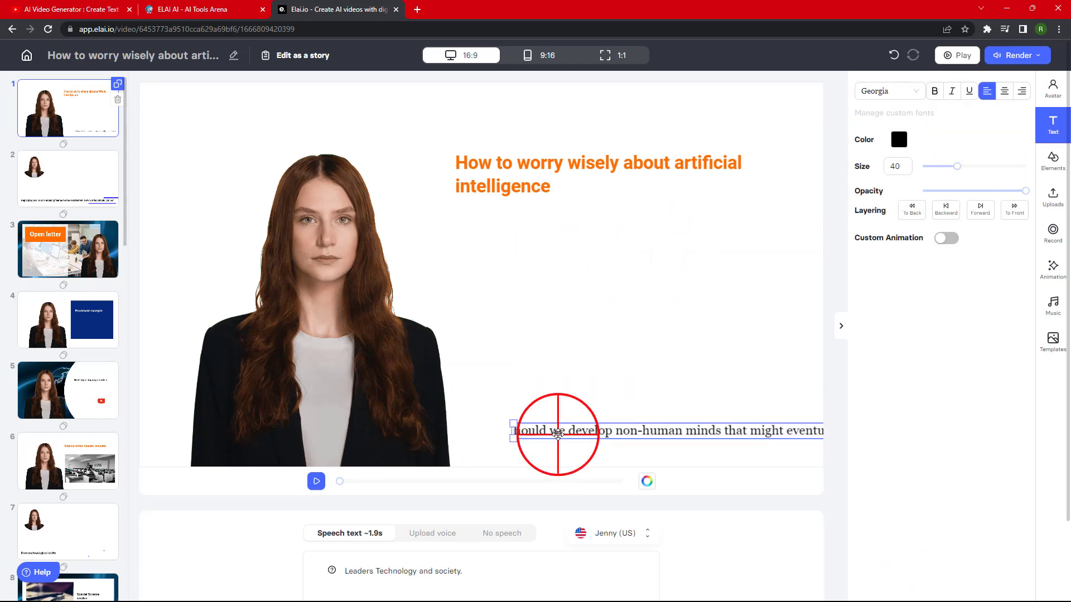
left_click(530, 432)
left_click(516, 431)
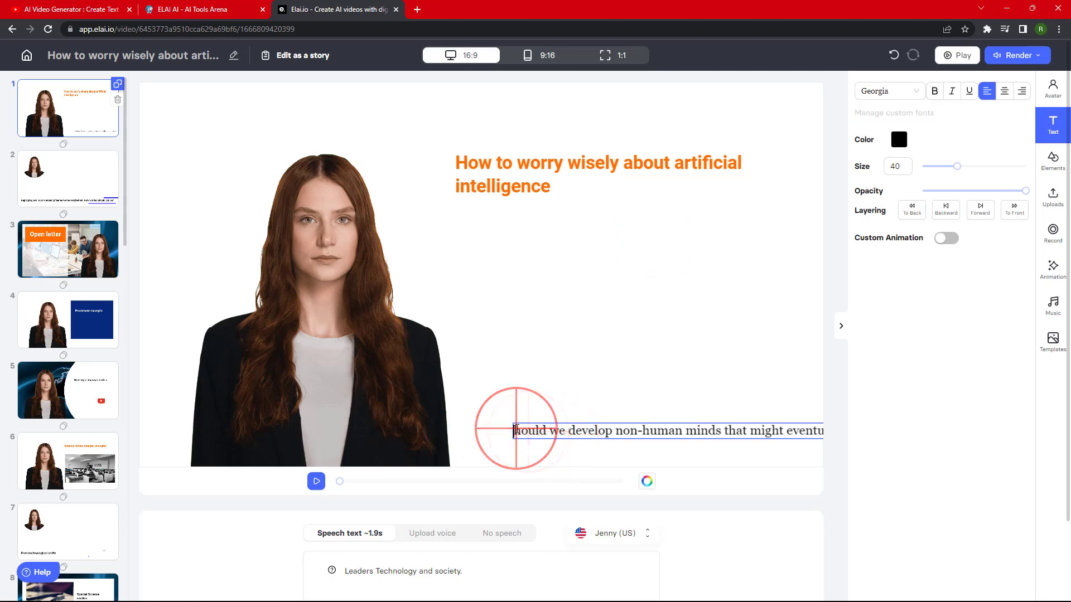
left_click(598, 368)
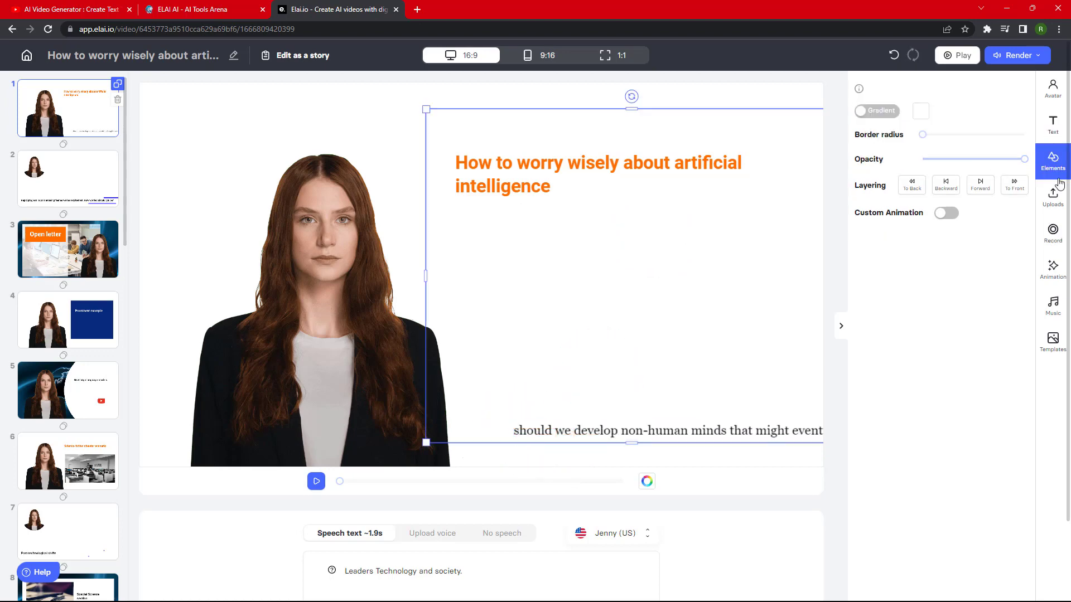
Step: Add the uploaded forest image and apply it as slide 1's background
left_click(1053, 196)
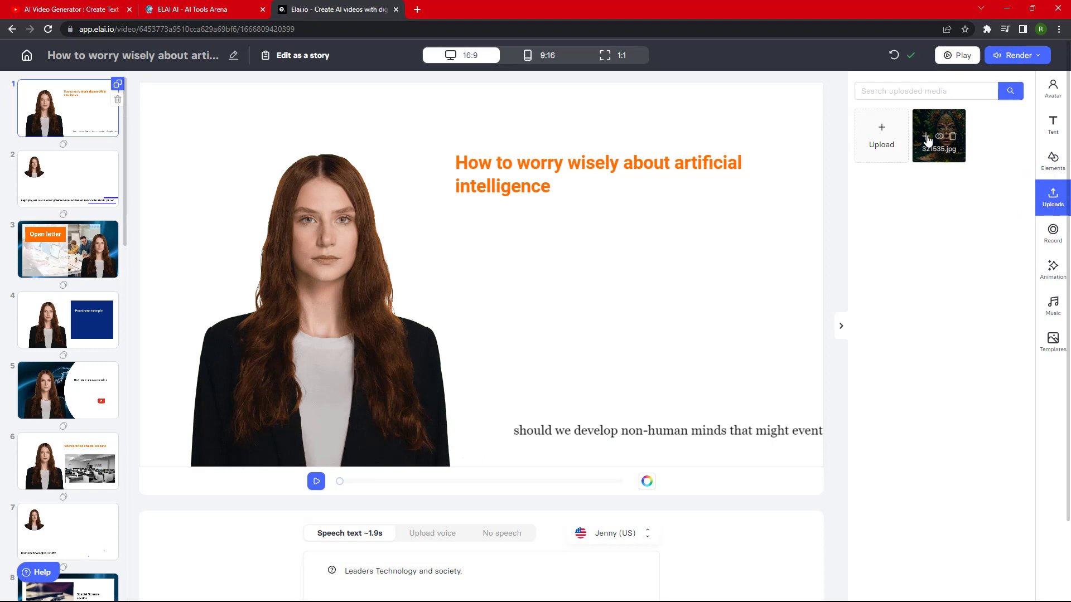
left_click(925, 137)
left_click(375, 169)
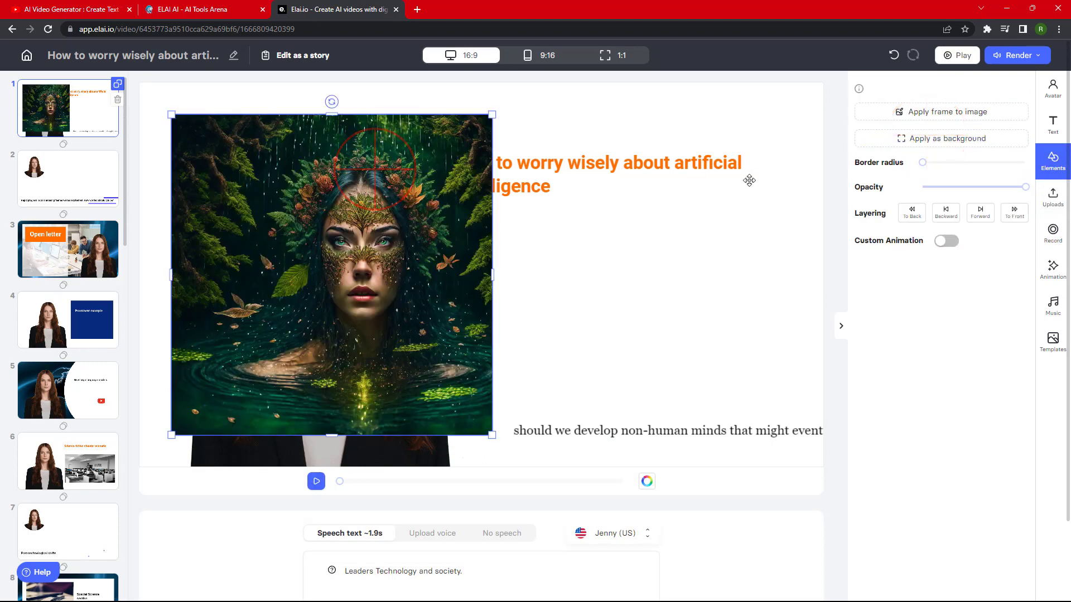
left_click(942, 112)
left_click(941, 111)
left_click(936, 139)
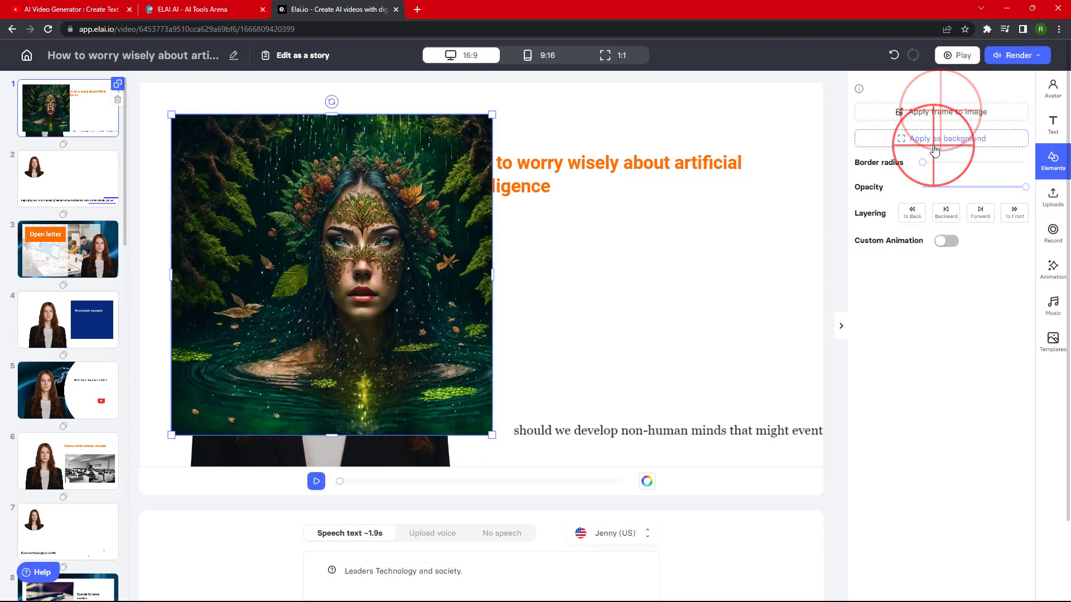
Step: Move the white panel and the heading lower so the forest shows above
left_click(604, 195)
left_click_drag(557, 137, 555, 238)
left_click_drag(514, 192, 540, 261)
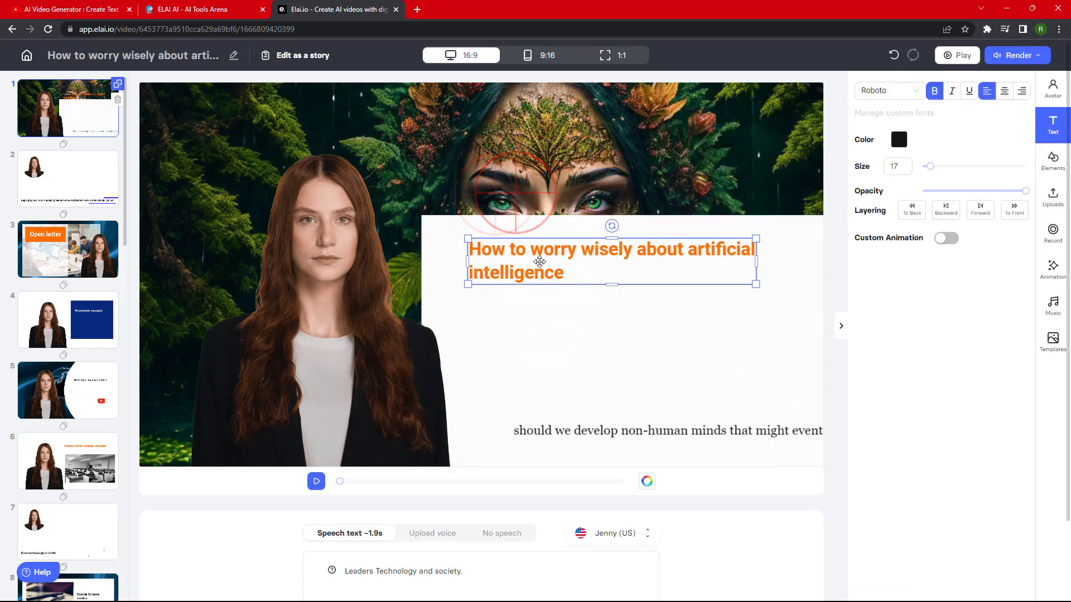
Step: Give slide 1 a Fade From Left entrance animation
left_click(1058, 279)
left_click(896, 188)
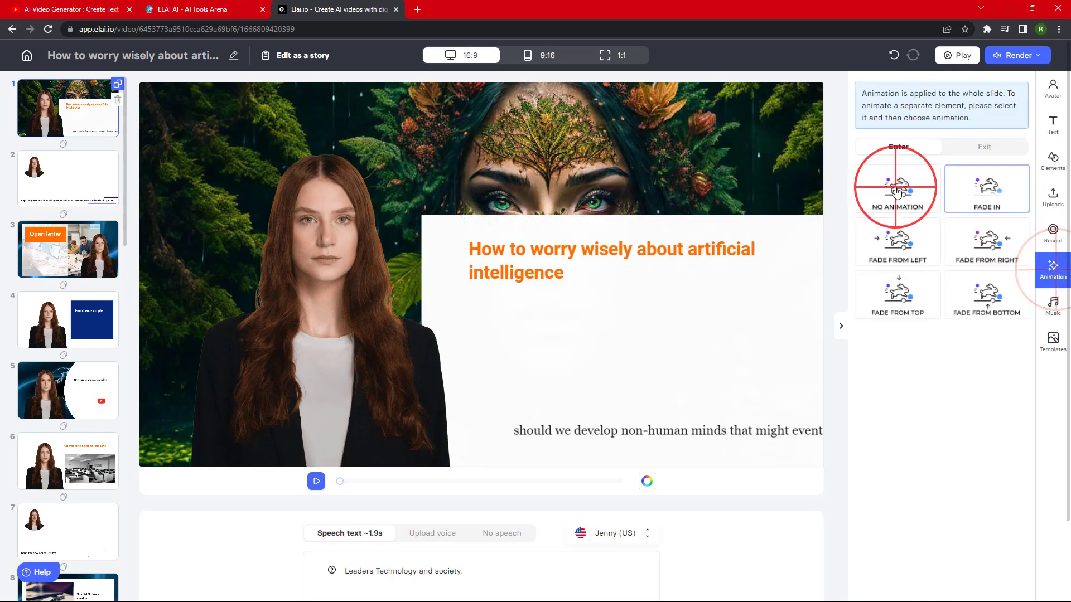
left_click(901, 259)
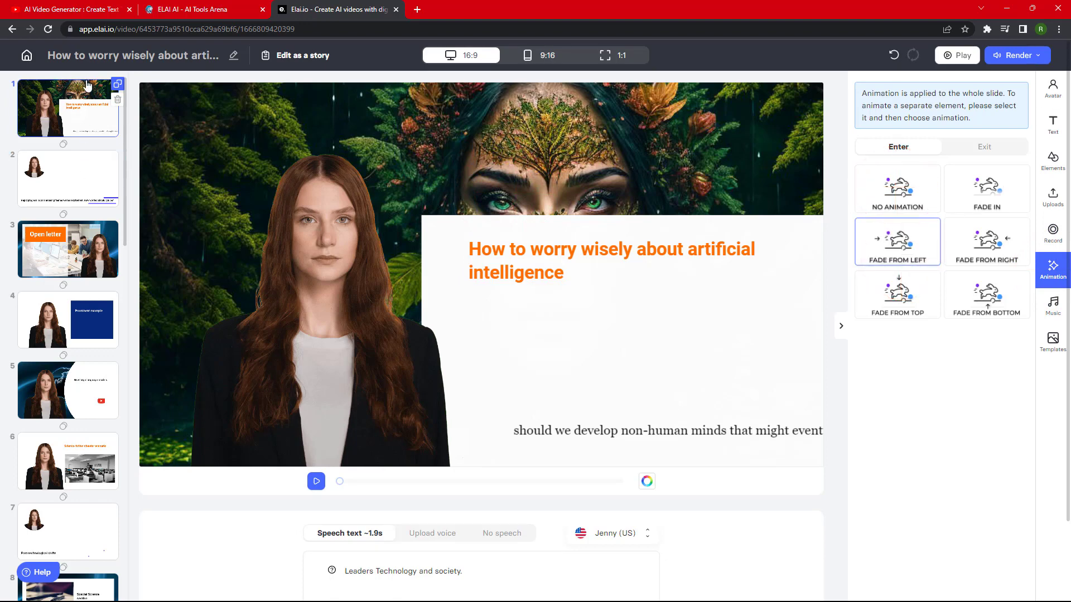
Step: Paste the article passage into slide 1's speech, correct 'hould' to 'should', and start rendering
left_click(585, 424)
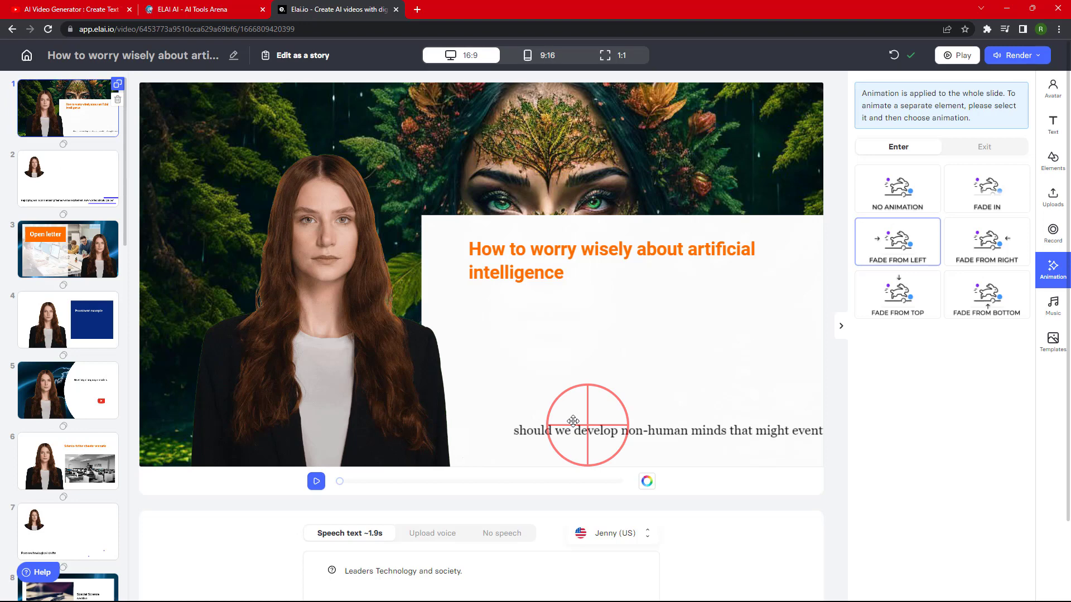
scroll(614, 504, "down", 2)
left_click(485, 502)
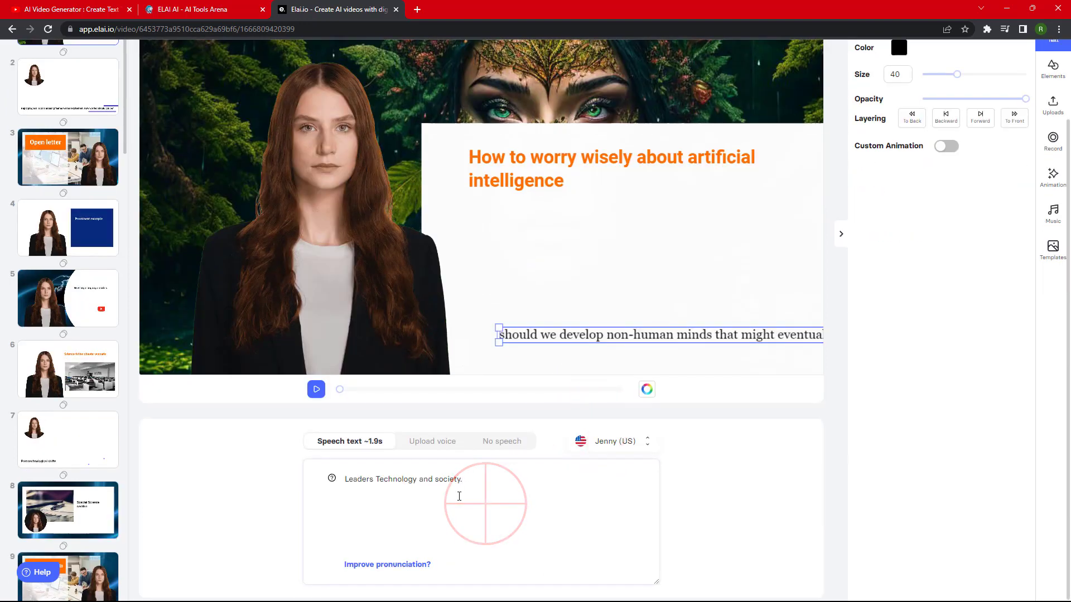
key("ctrl+v")
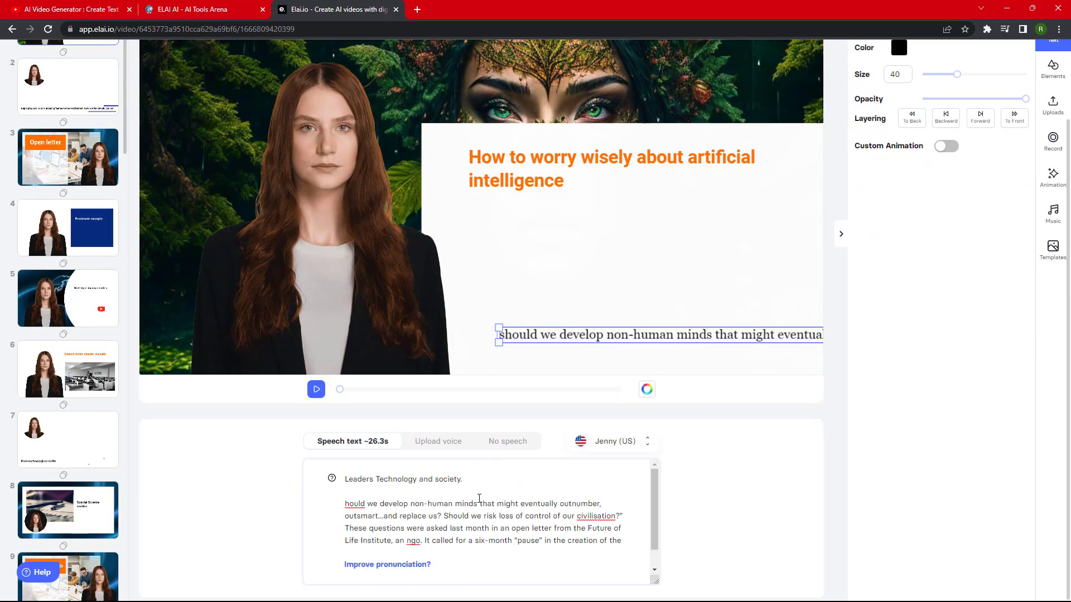
left_click(345, 503)
type("s")
scroll(742, 485, "up", 2)
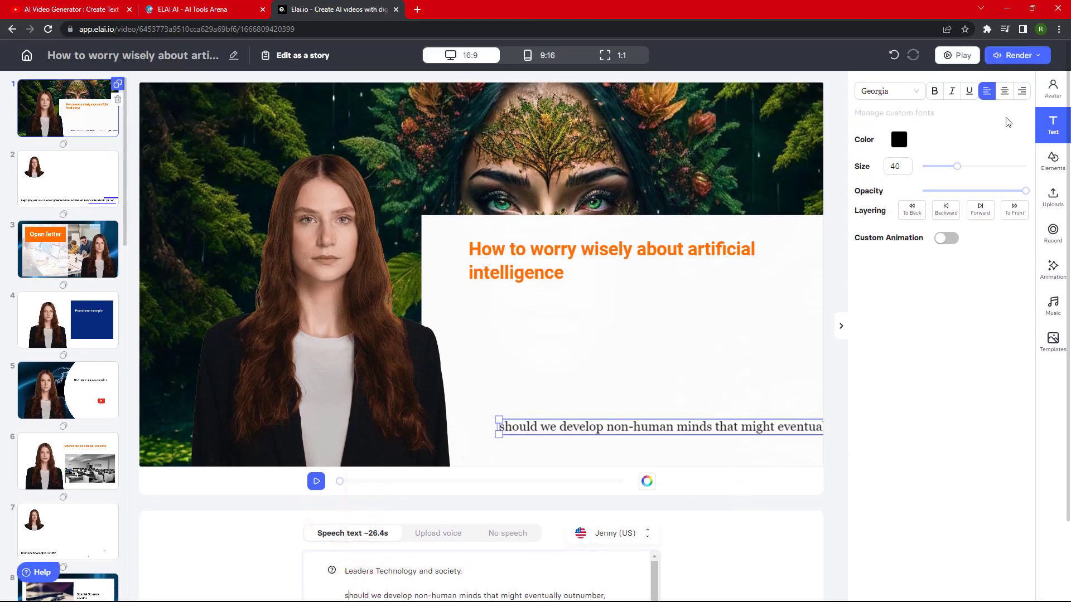
left_click(1016, 54)
left_click(964, 289)
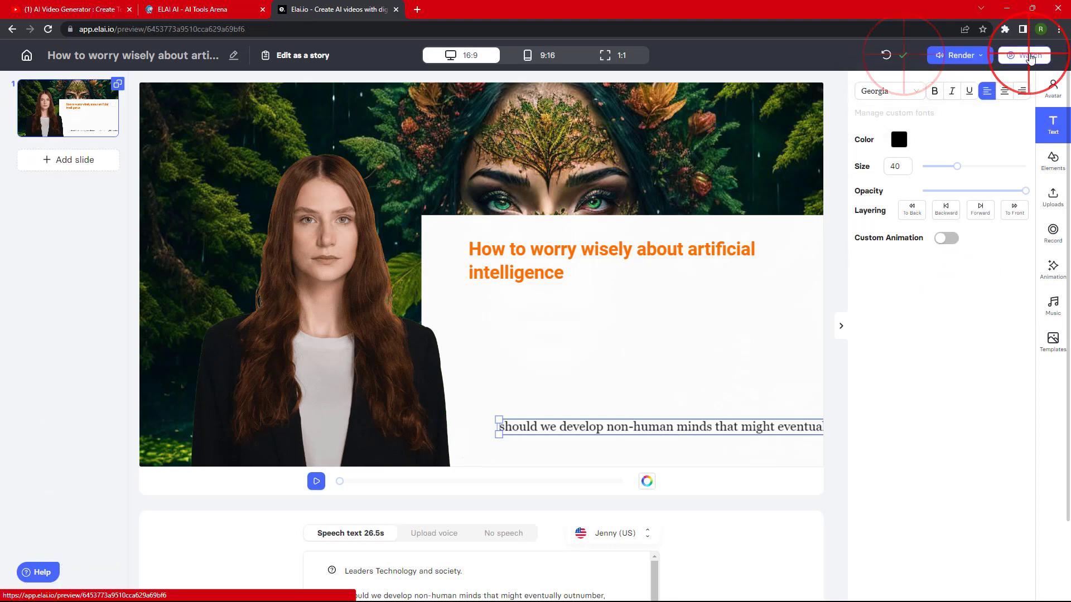
Step: Open the finished video's preview page and download it as an MP4
left_click(1026, 55)
left_click(625, 116)
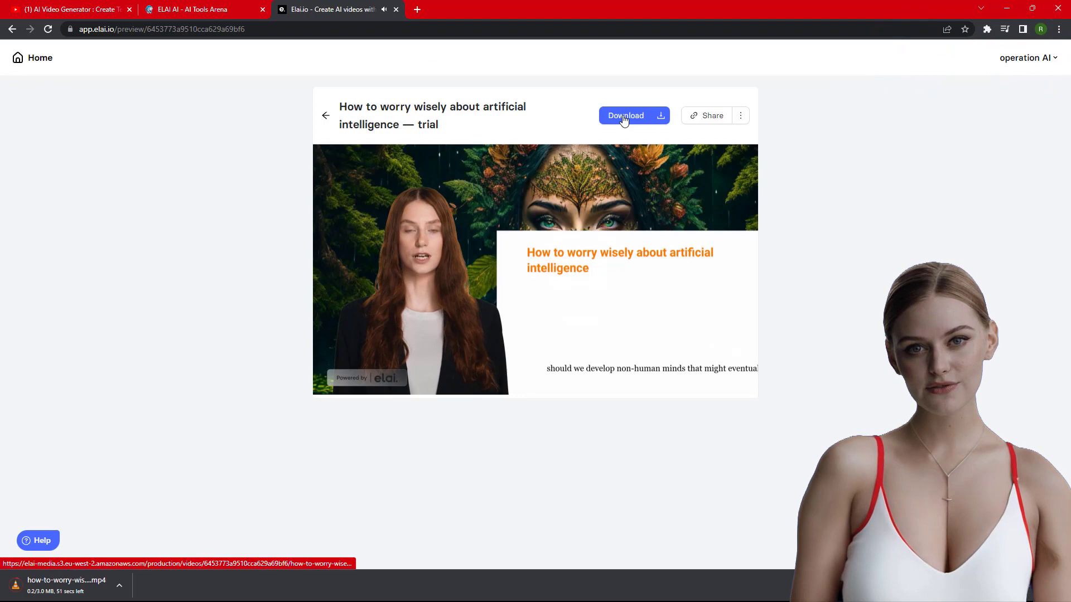